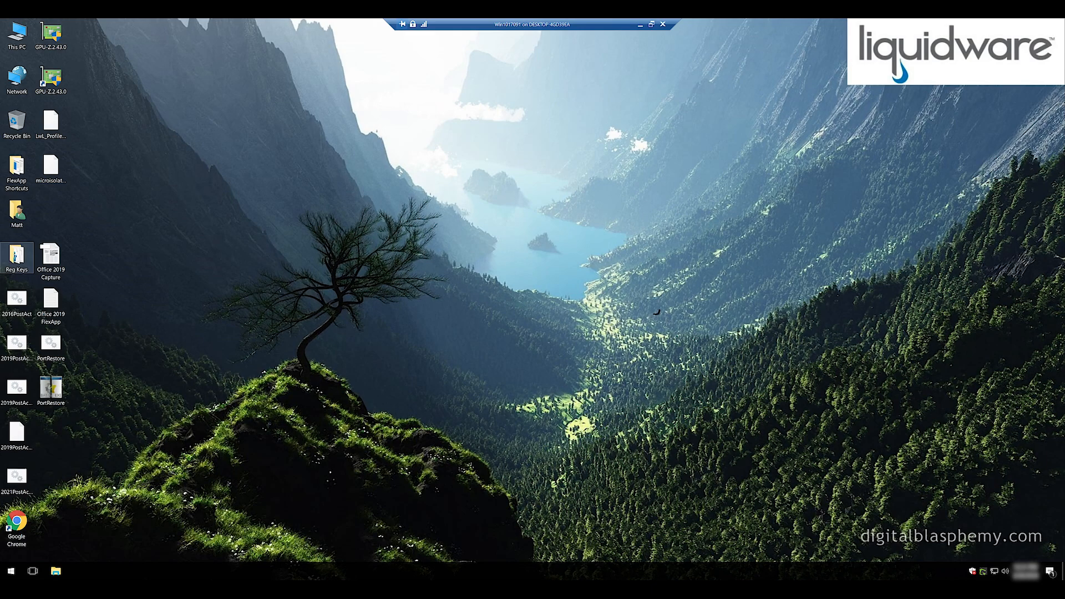
Step: Open the user's profile folder from the Windows 10 desktop and browse the files in Documents
double_click(16, 210)
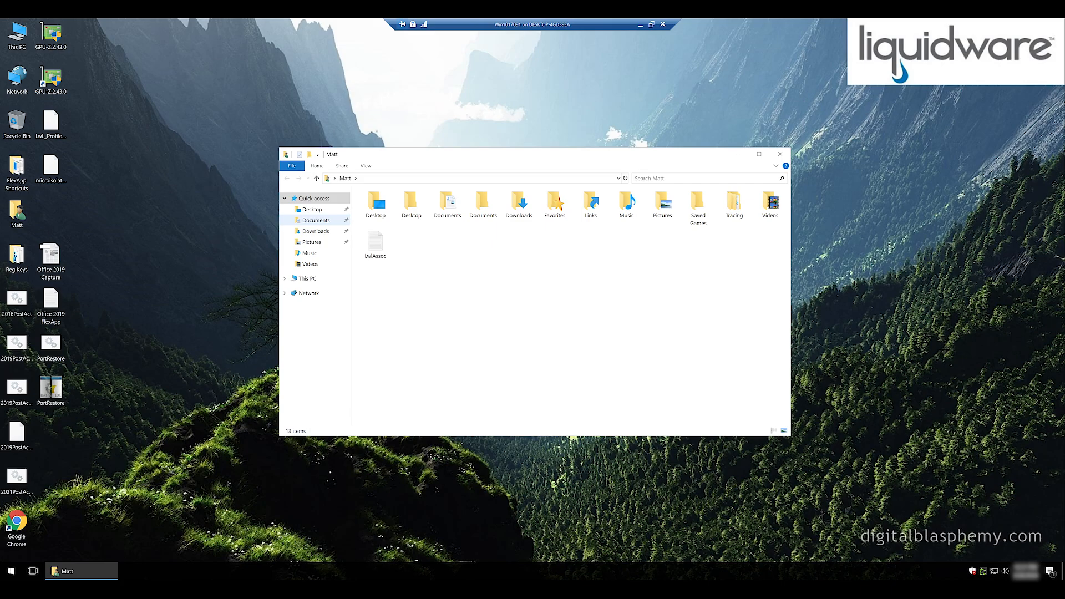
left_click(315, 220)
scroll(443, 247, "down", 19)
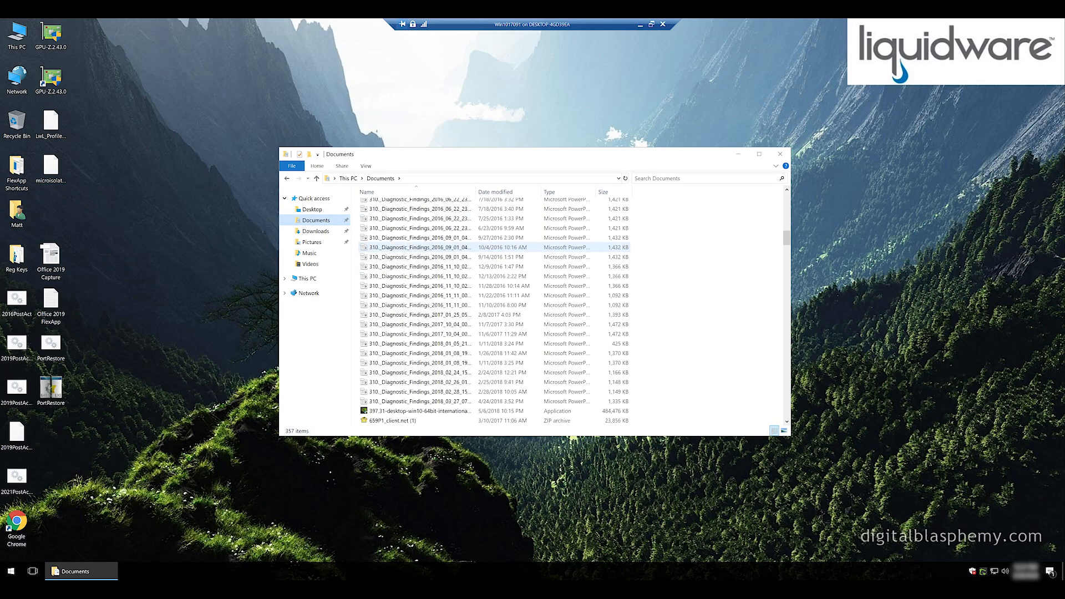
scroll(443, 244, "down", 19)
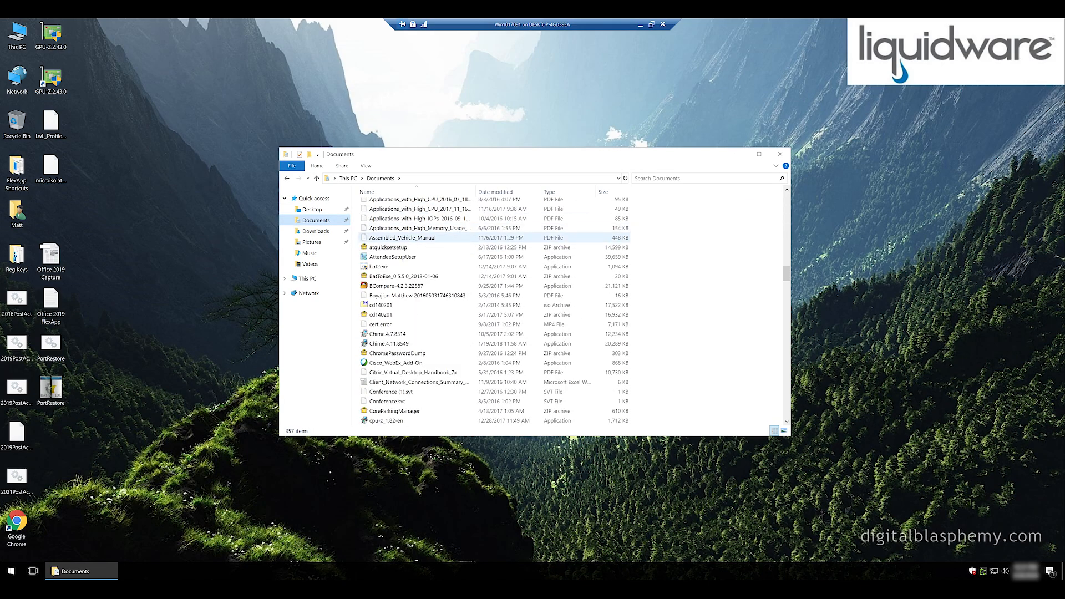
Step: Launch regedit to show the HKEY_CURRENT_USER\Software keys and move its window clear of the desktop icons
right_click(10, 571)
left_click(22, 535)
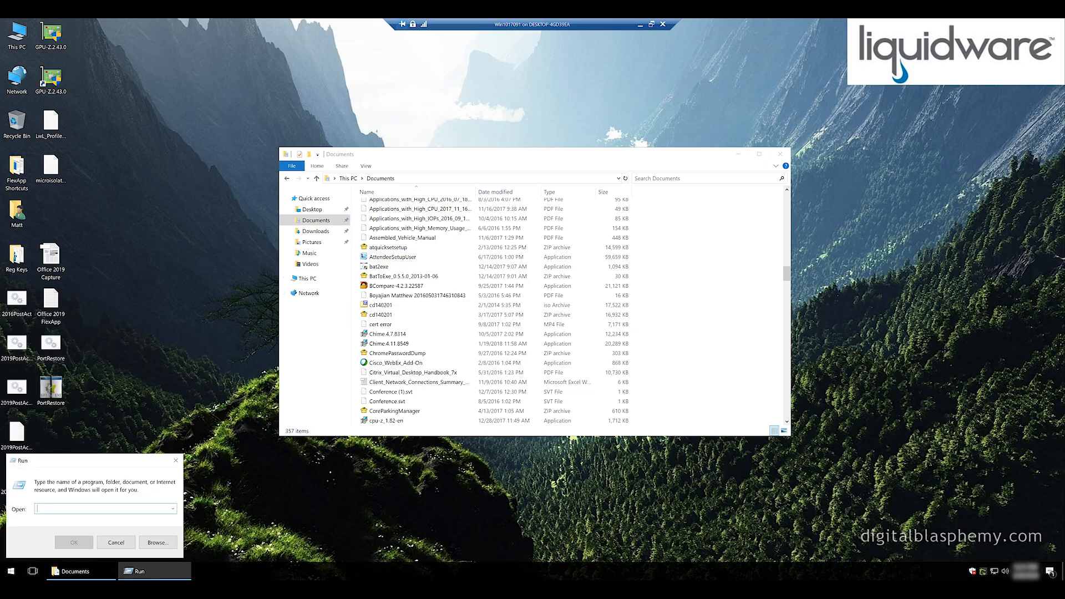
type("regedit")
key("Return")
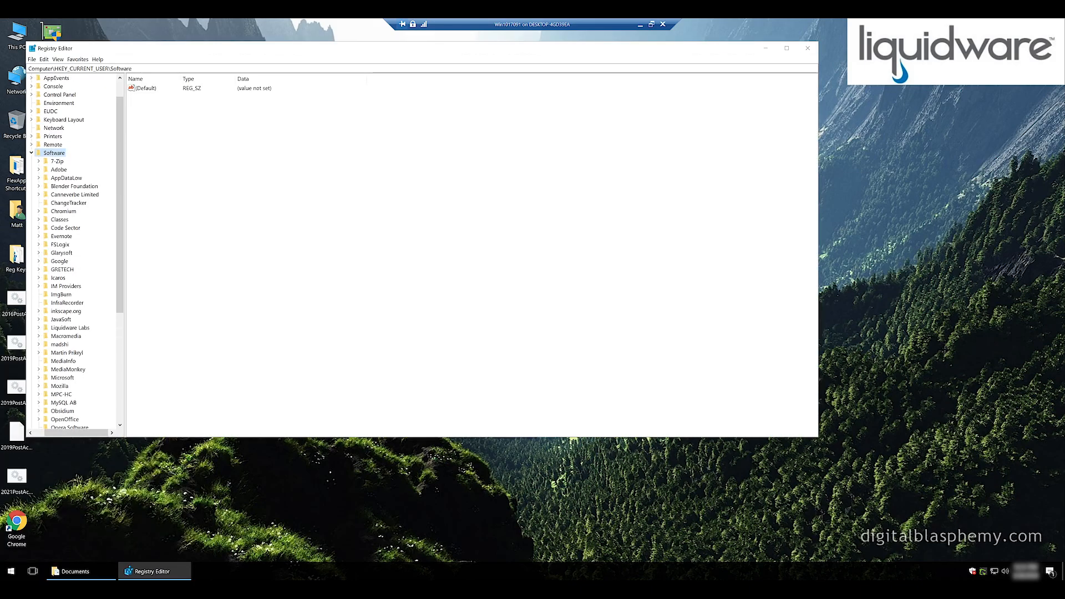
left_click_drag(233, 49, 387, 71)
Step: Open the Apps and Features settings and look through the list of installed FlexApp applications
right_click(10, 571)
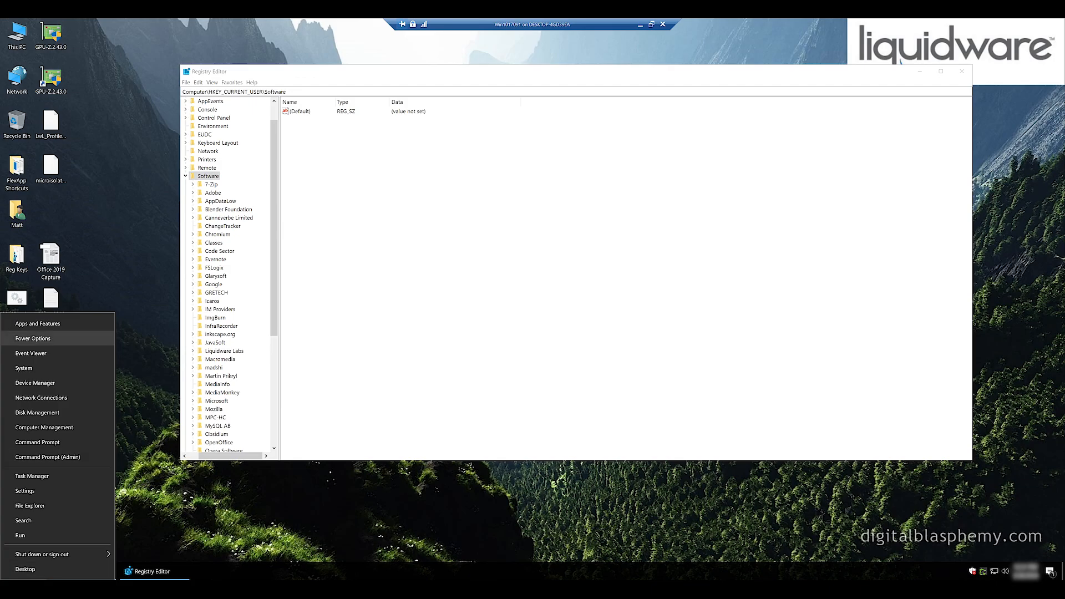
left_click(39, 323)
scroll(371, 351, "down", 6)
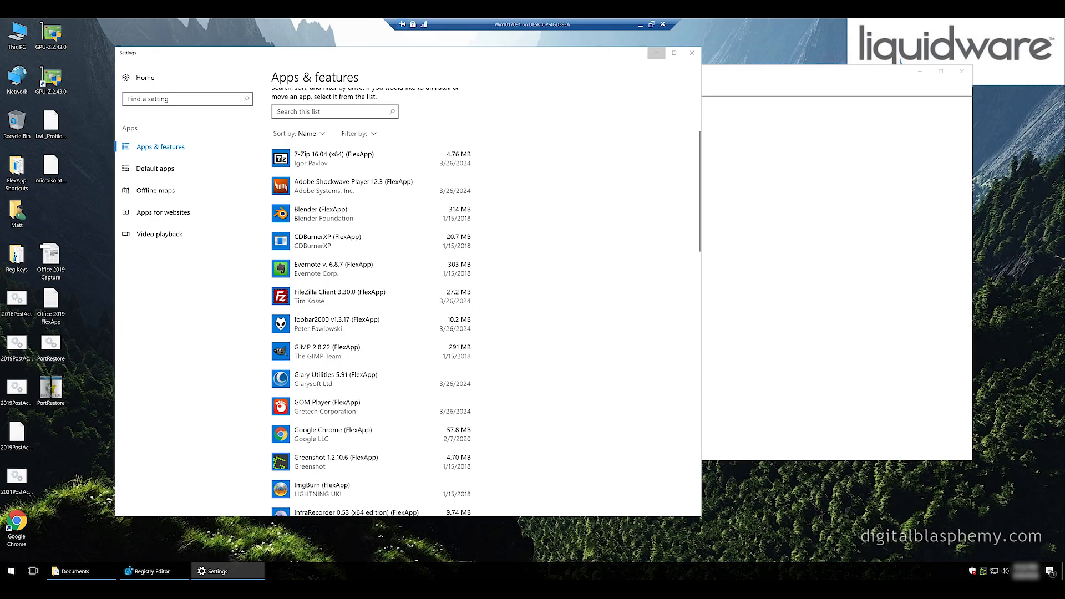
Step: Minimize the Settings, Registry Editor and Documents windows to clear the desktop
left_click(656, 53)
left_click(919, 71)
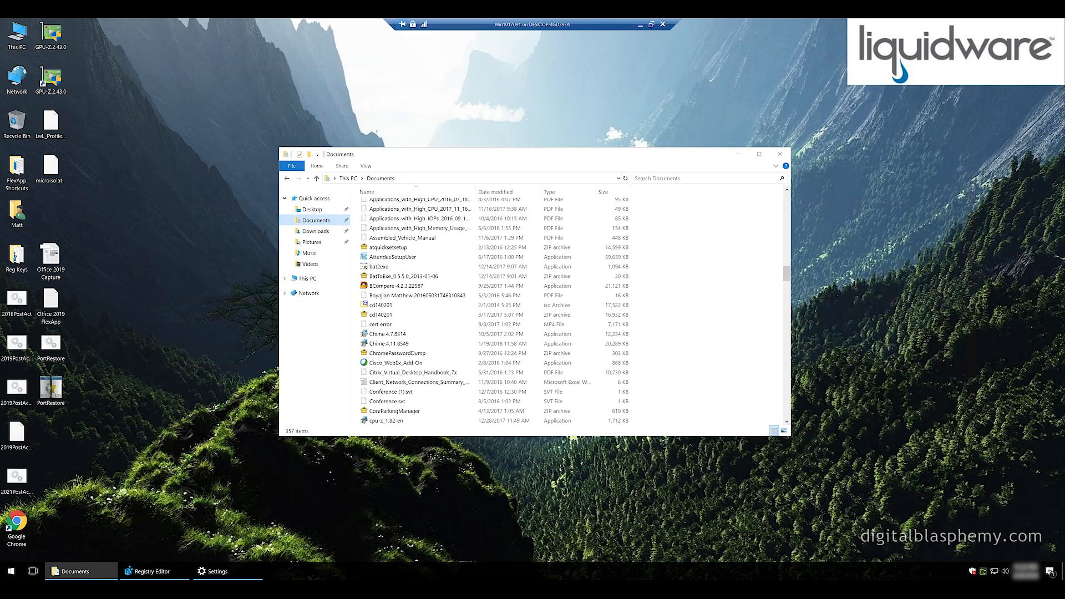
left_click(737, 154)
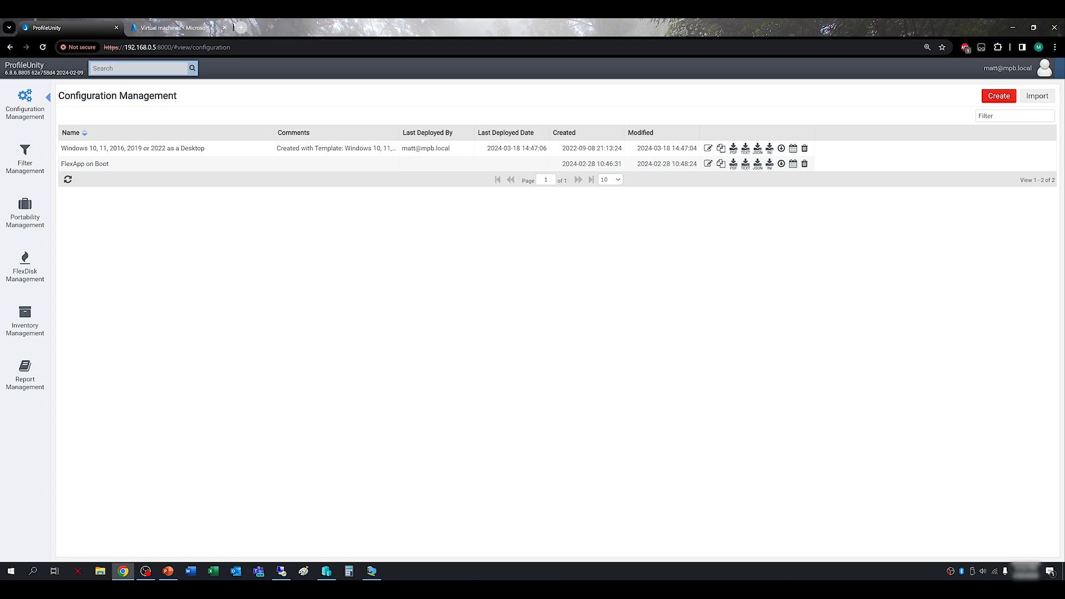
Step: Create a guided ProfileUnity configuration based on the template "Windows 10, 11, 2016, 2019 or 2022 as a Desktop"
left_click(998, 95)
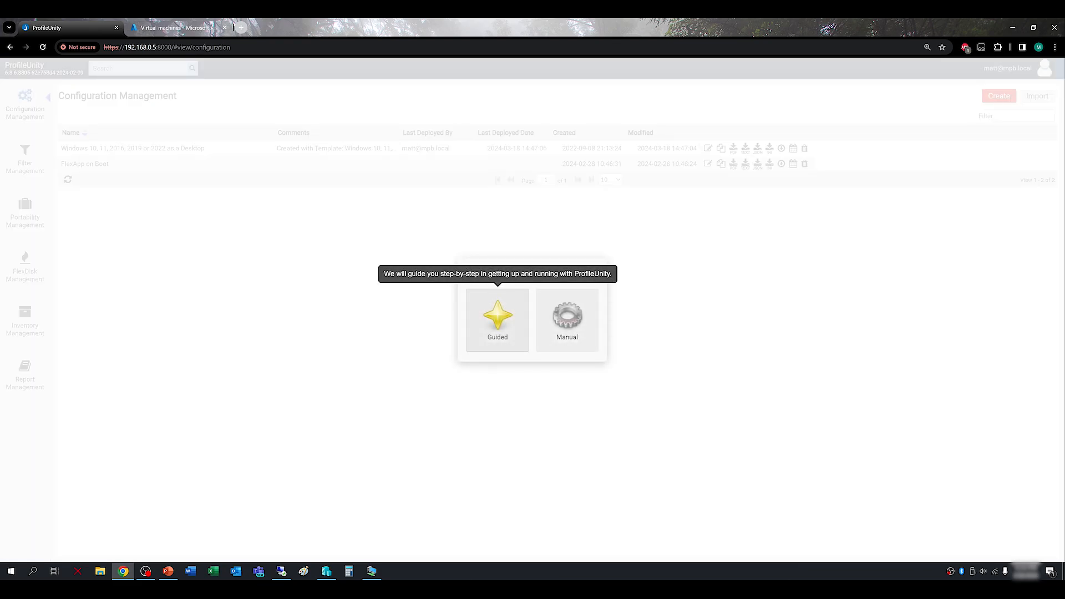
left_click(498, 319)
left_click(197, 172)
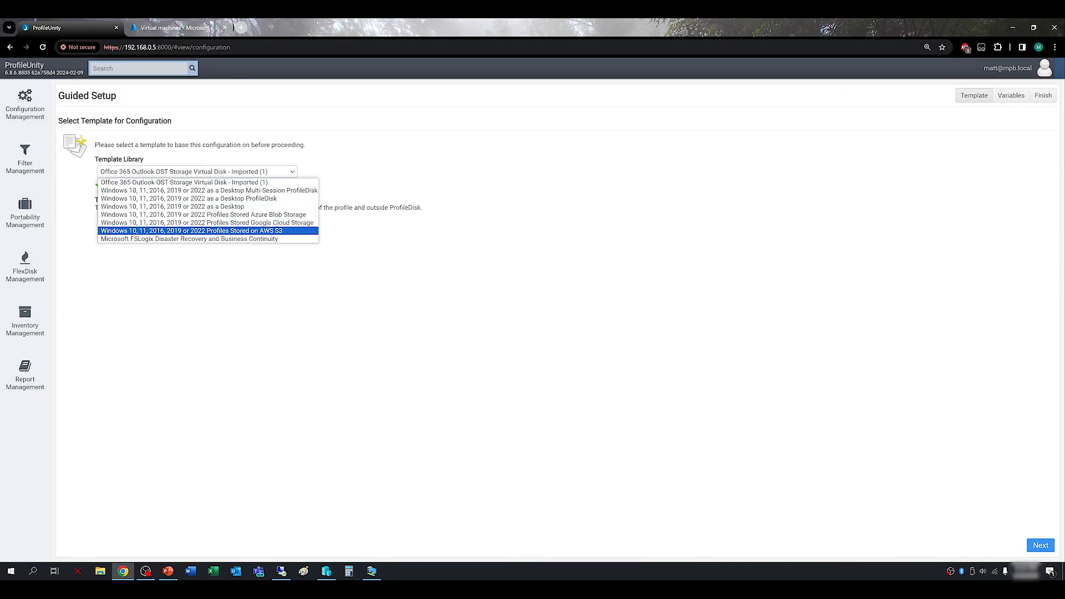
key("Up")
key("Up")
key("Up")
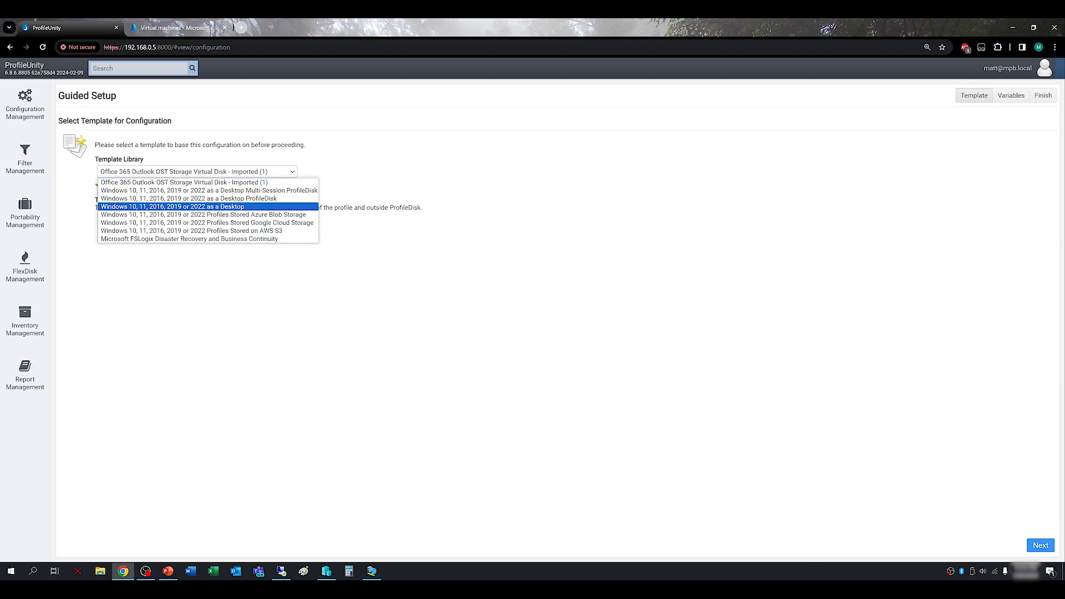
key("Return")
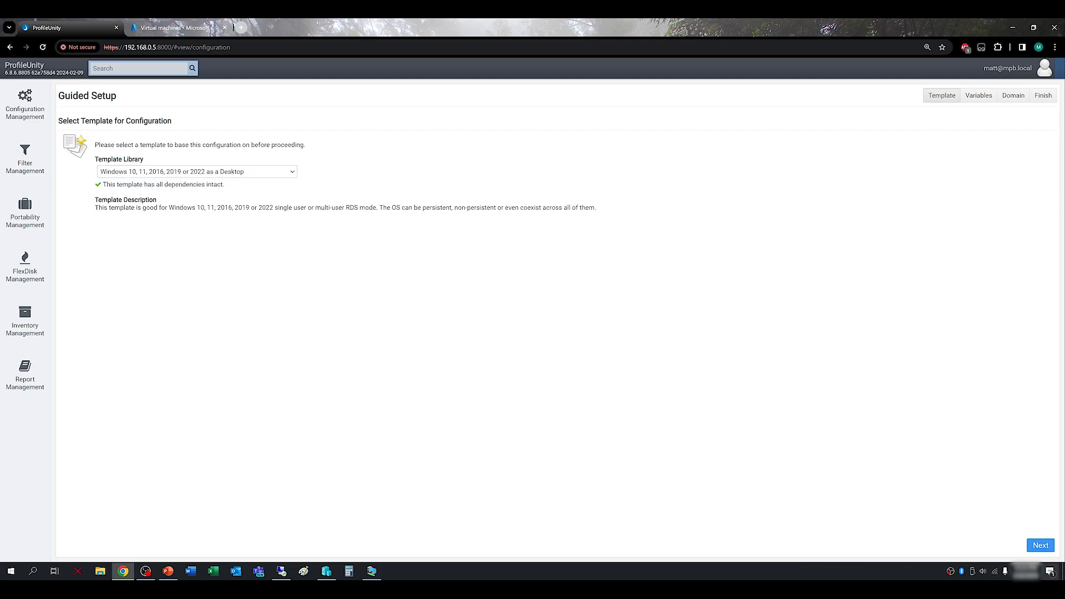
key("Tab")
key("Return")
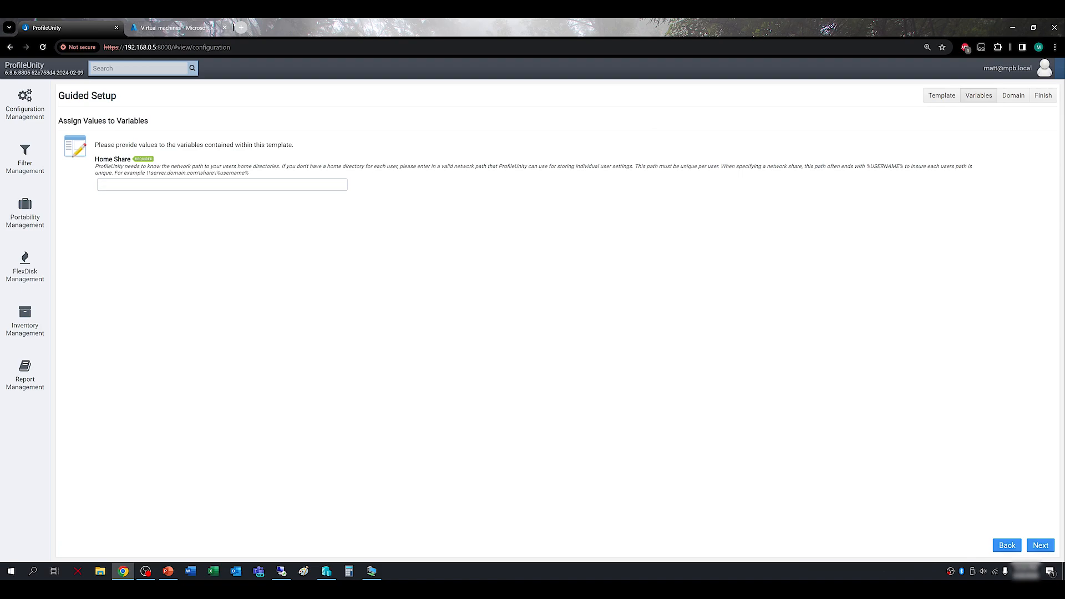
Step: Set the Home Share variable to \\server\path\%username% and continue to the domain settings
key("Down")
key("Down")
key("Return")
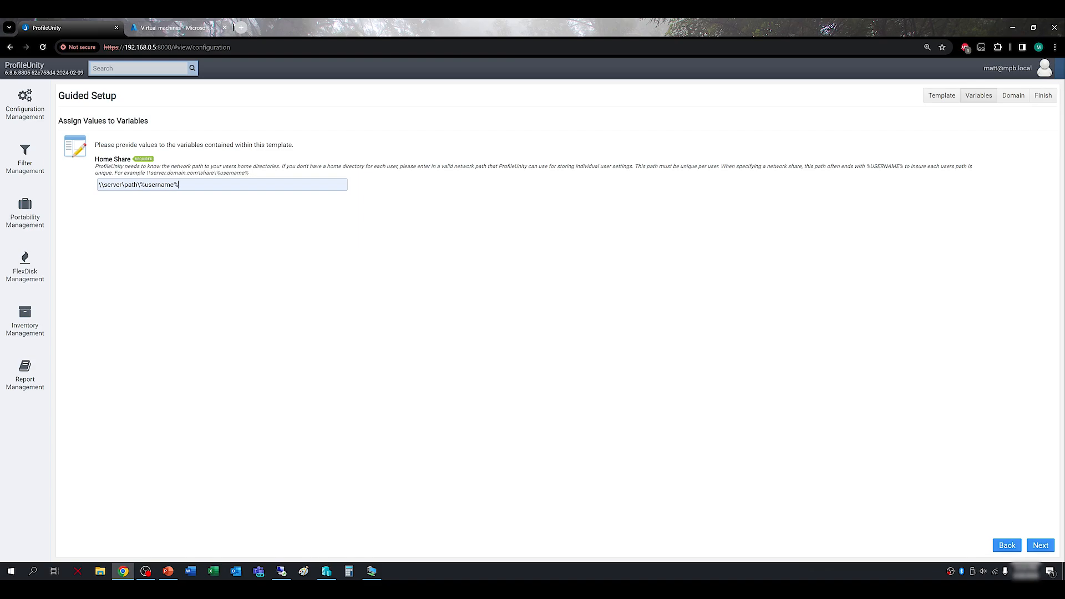
left_click(1039, 545)
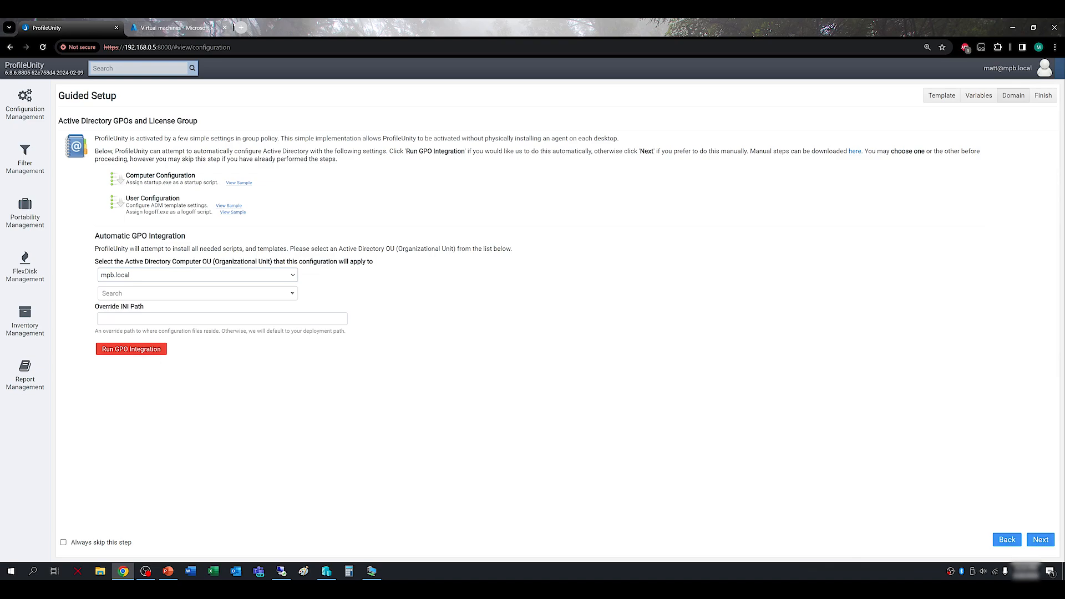
Step: Keep mpb.local as the domain and skip the automatic GPO integration, confirming the skip
left_click(197, 275)
left_click(197, 287)
left_click(1040, 539)
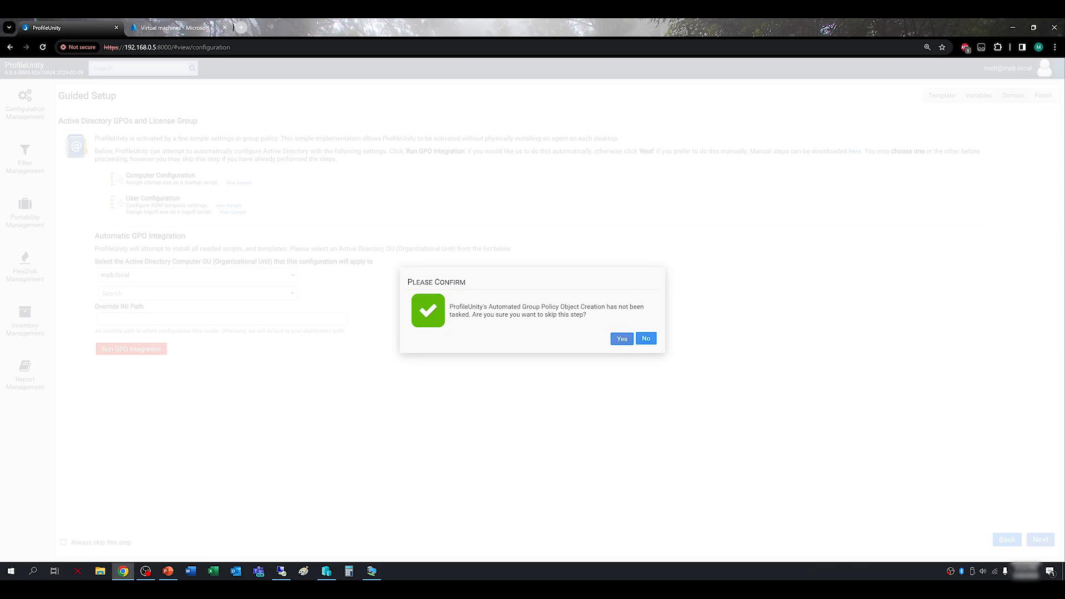
left_click(621, 338)
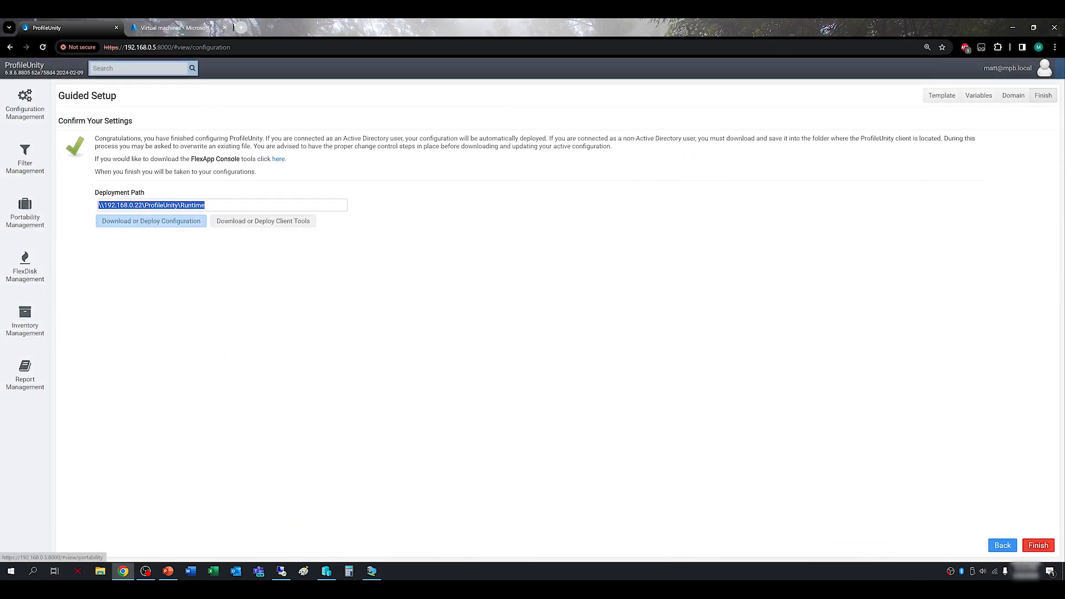
Step: Set the deployment path to \\ad\netlogon and finish the guided setup without downloading or deploying the tools or configuration
type("\\\\")
key("Down")
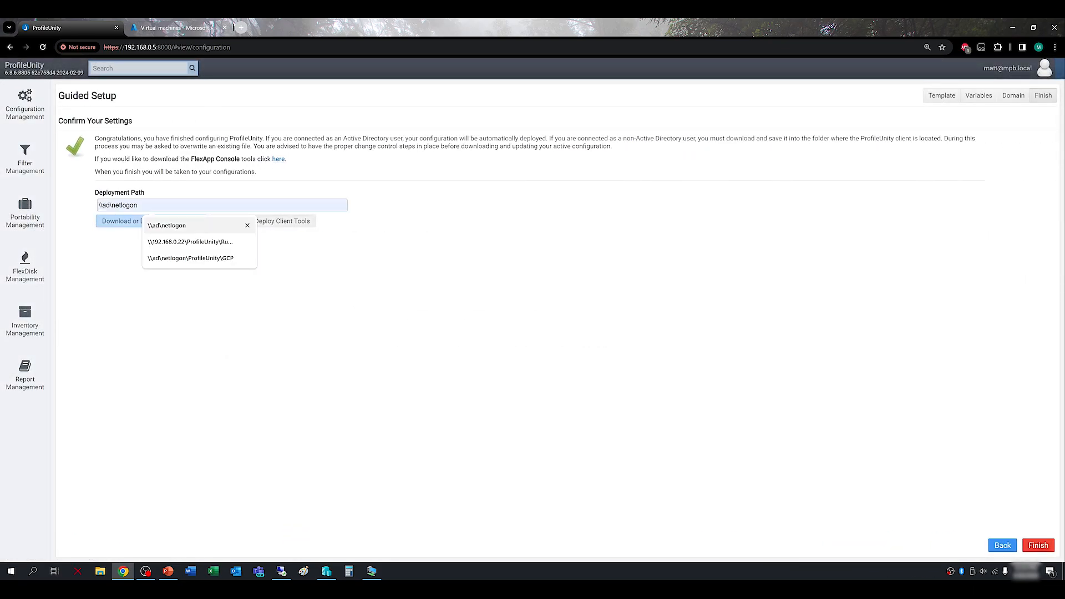
key("Return")
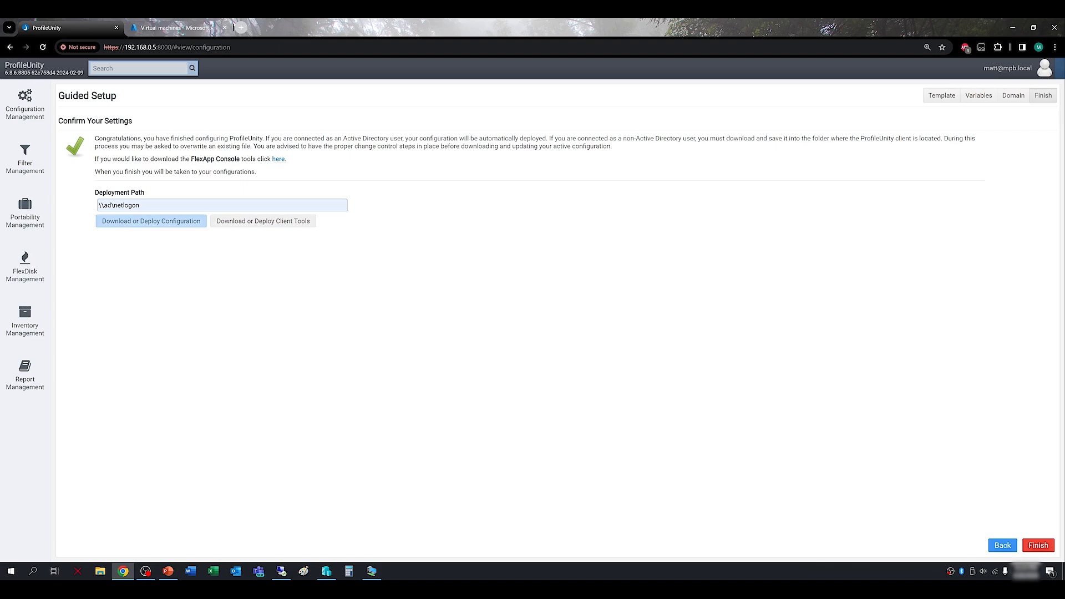
left_click(1038, 545)
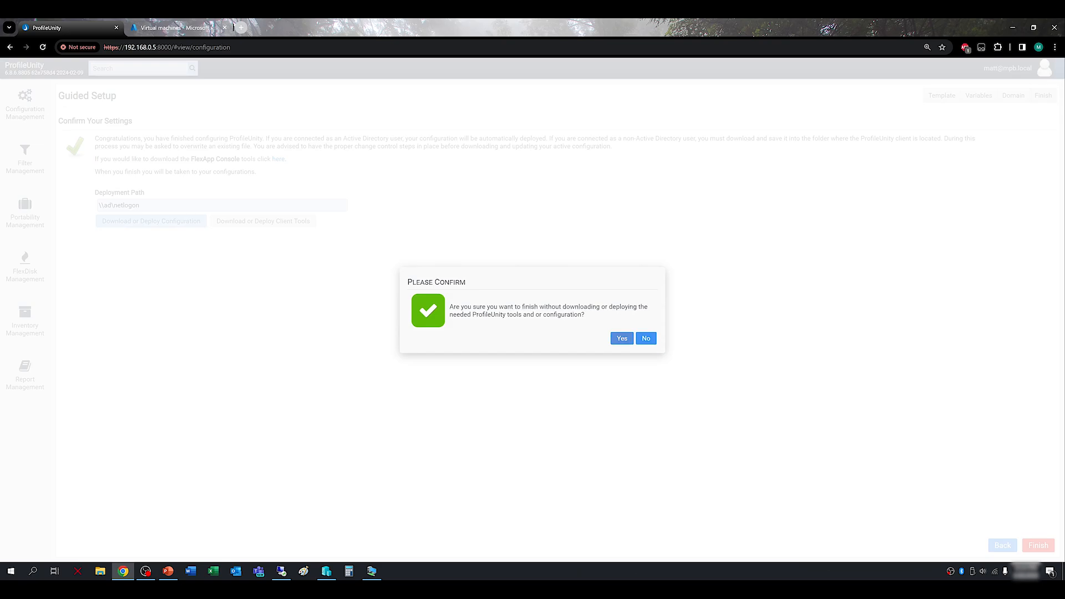
left_click(621, 338)
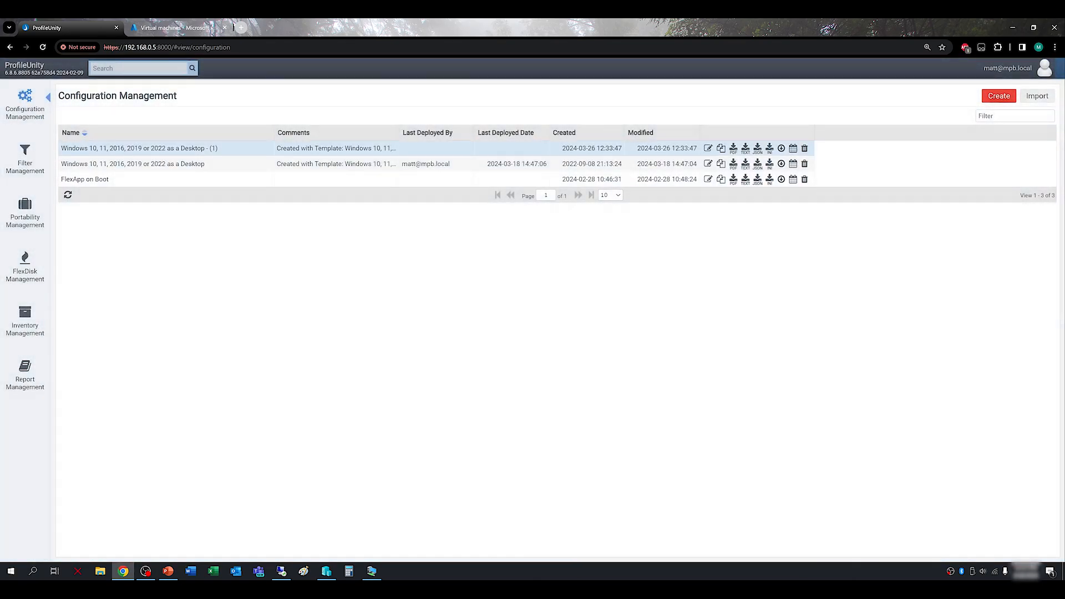
Step: Open the newly created configuration for editing and review its Portability Settings rules
left_click(708, 148)
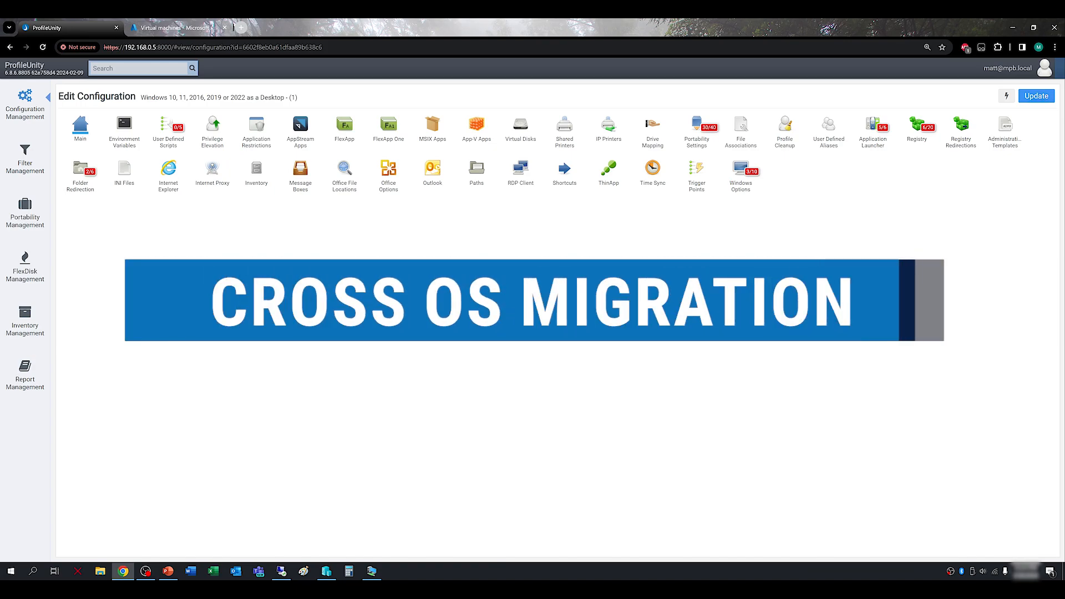
left_click(697, 126)
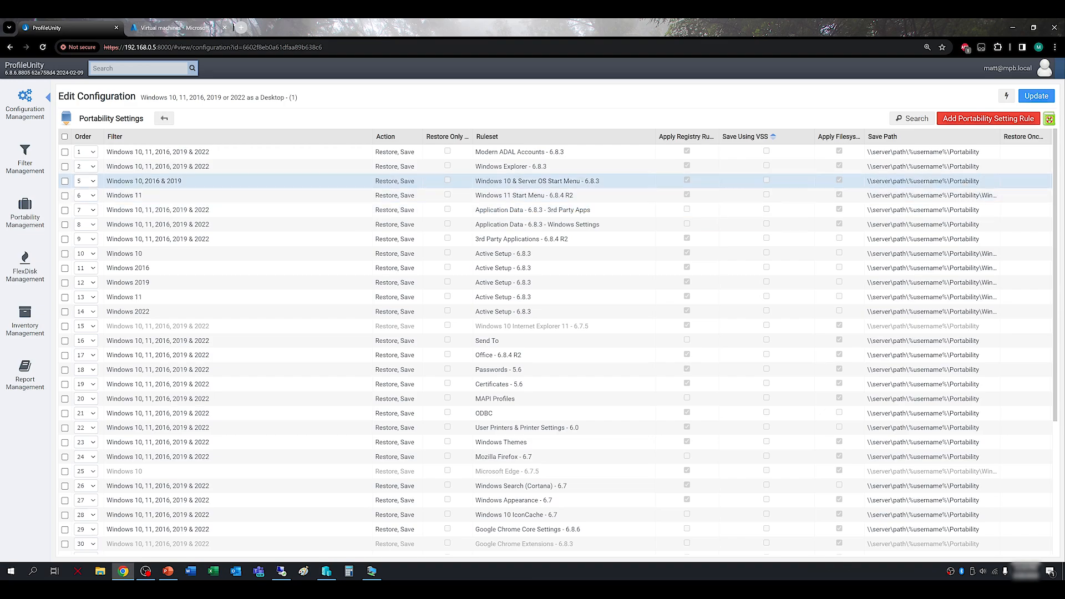
left_click(164, 118)
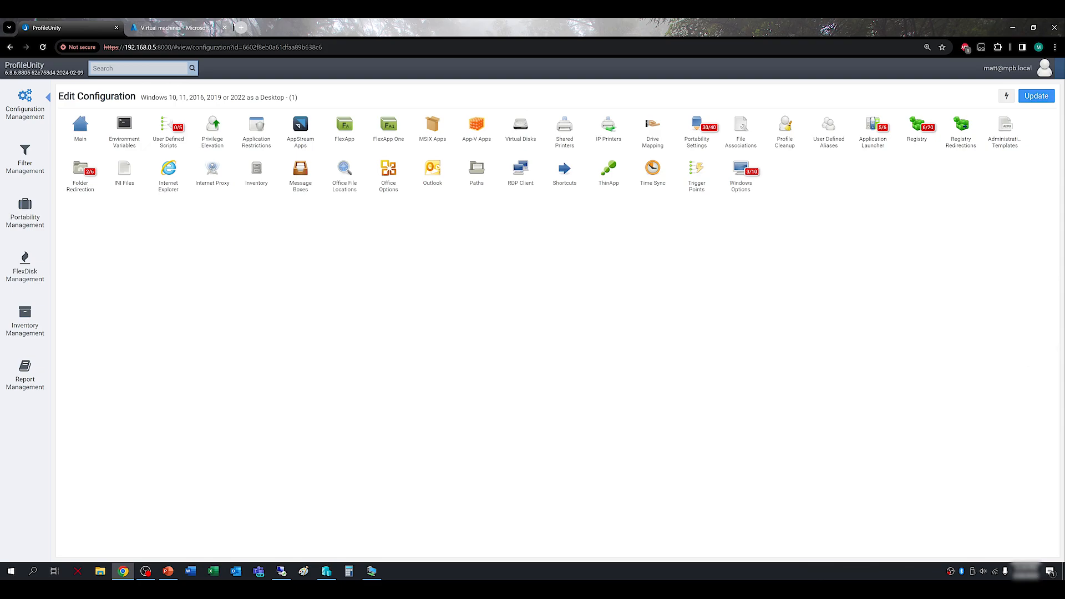
Step: Examine the Existing Files options of the Desktop folder redirection rule and close the rule without saving
left_click(80, 170)
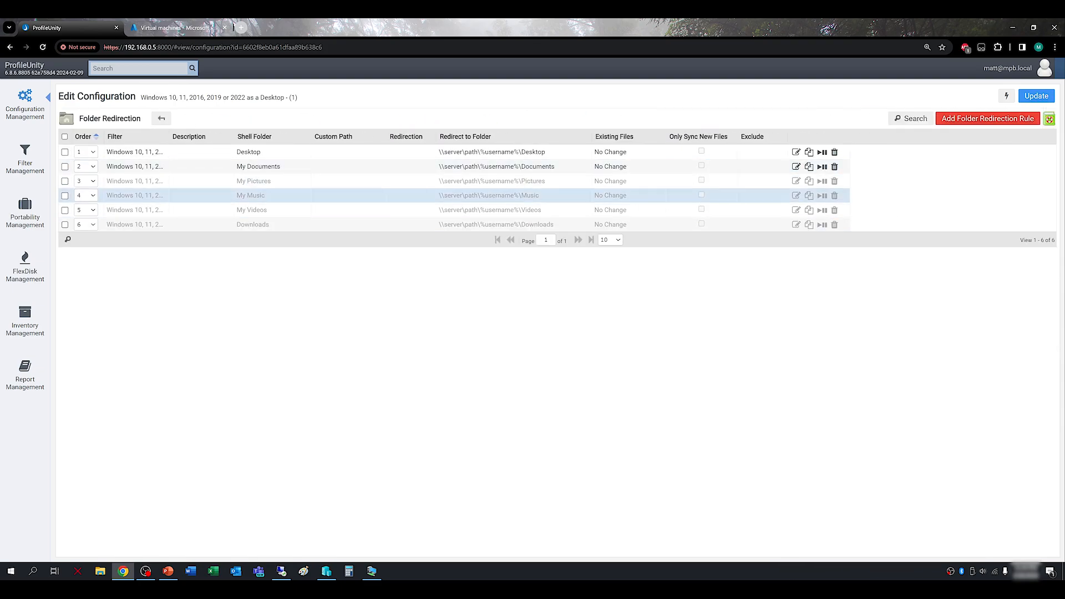
left_click(796, 152)
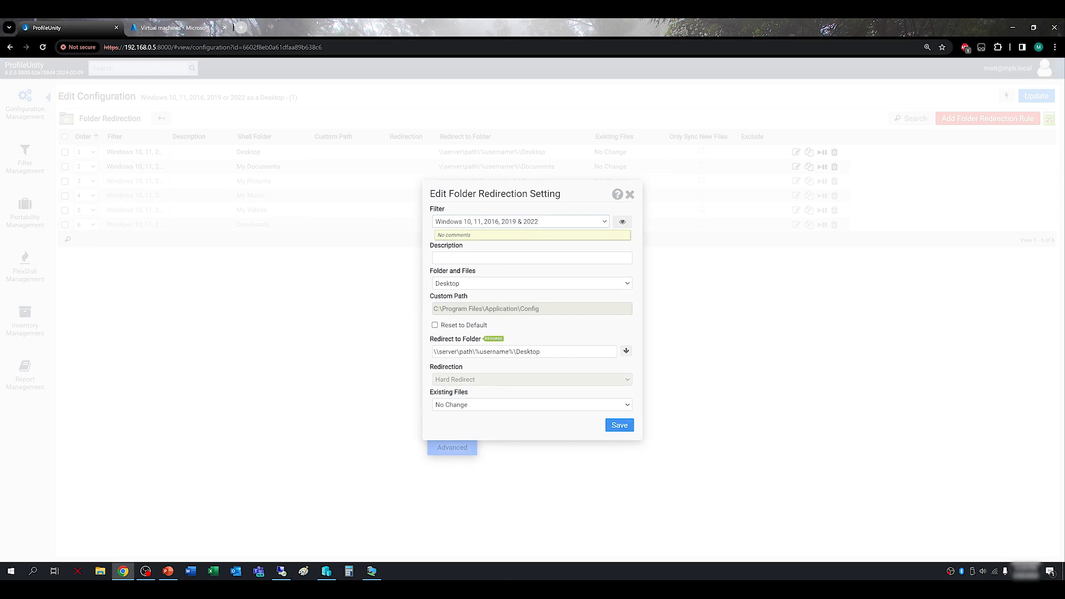
left_click(531, 405)
left_click(499, 440)
left_click(629, 194)
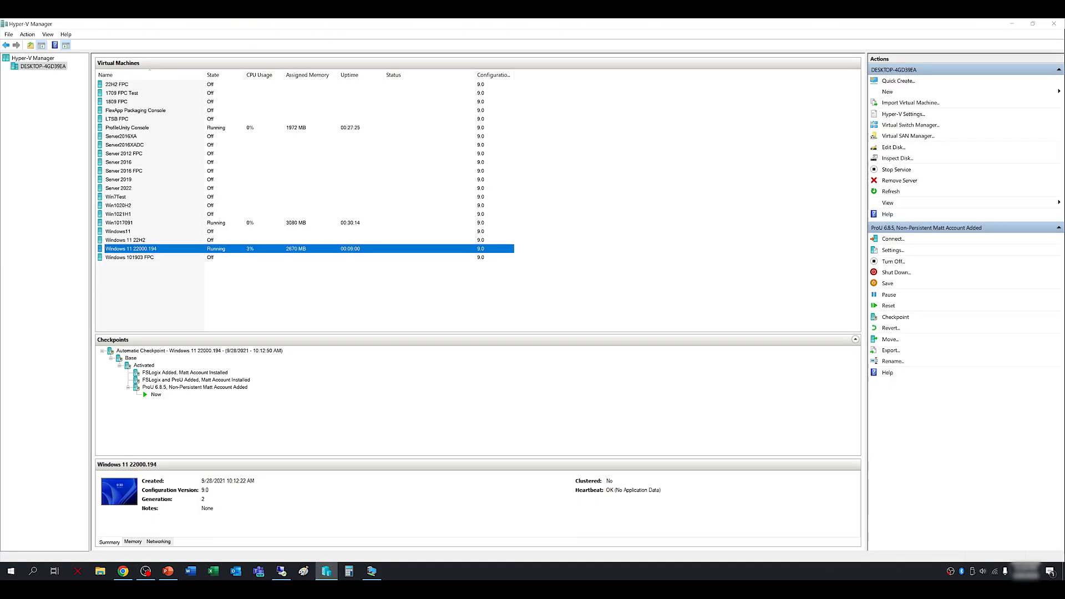
Step: Connect to the Windows 11 22000.194 virtual machine in Hyper-V Manager at full-screen size and sign in with the account password
right_click(128, 249)
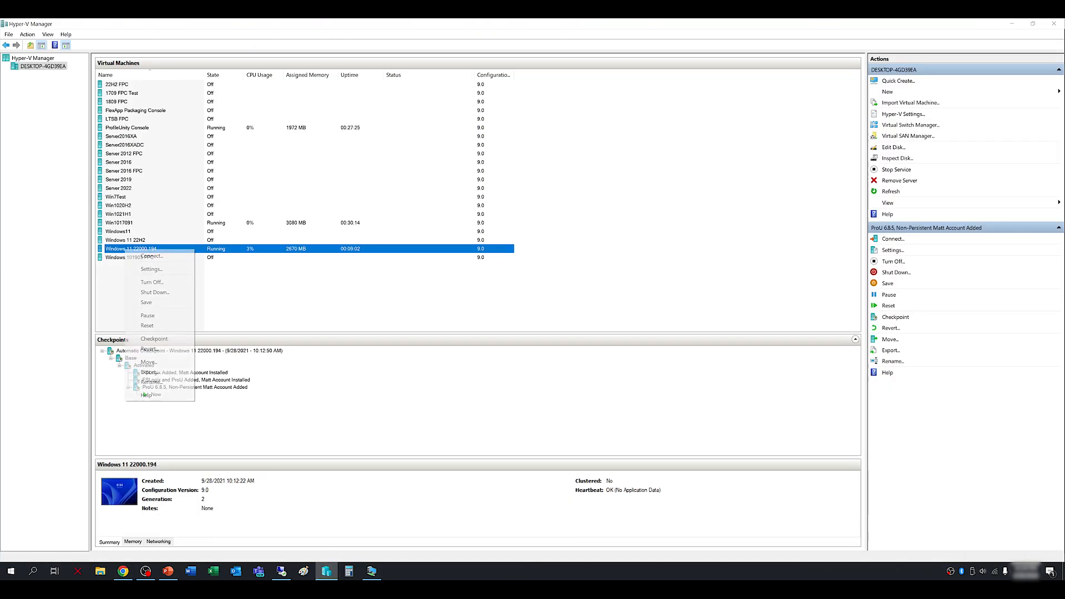
left_click(145, 254)
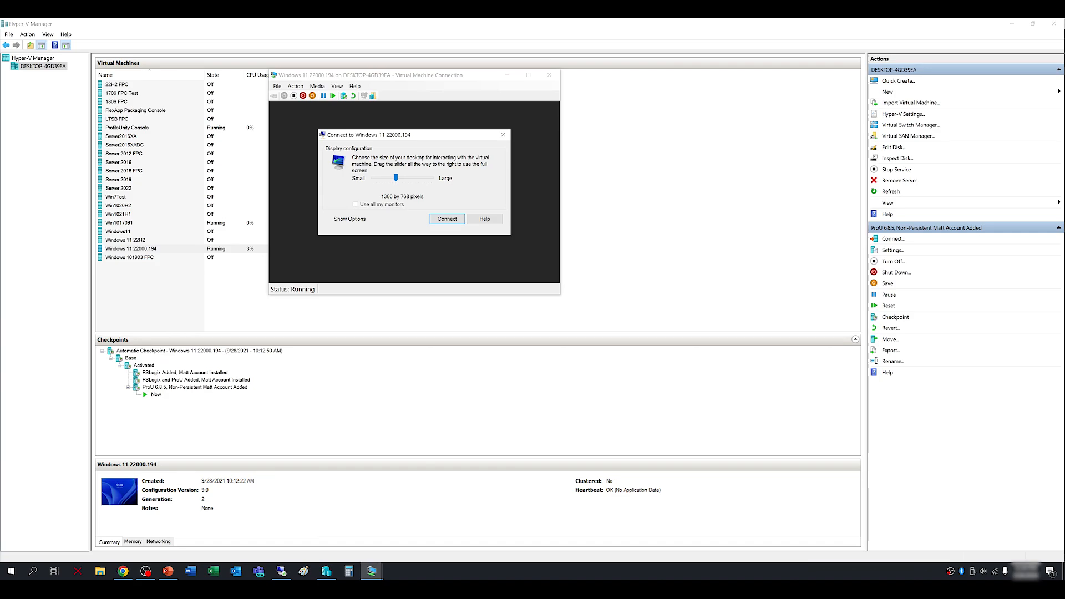
left_click_drag(395, 178, 432, 178)
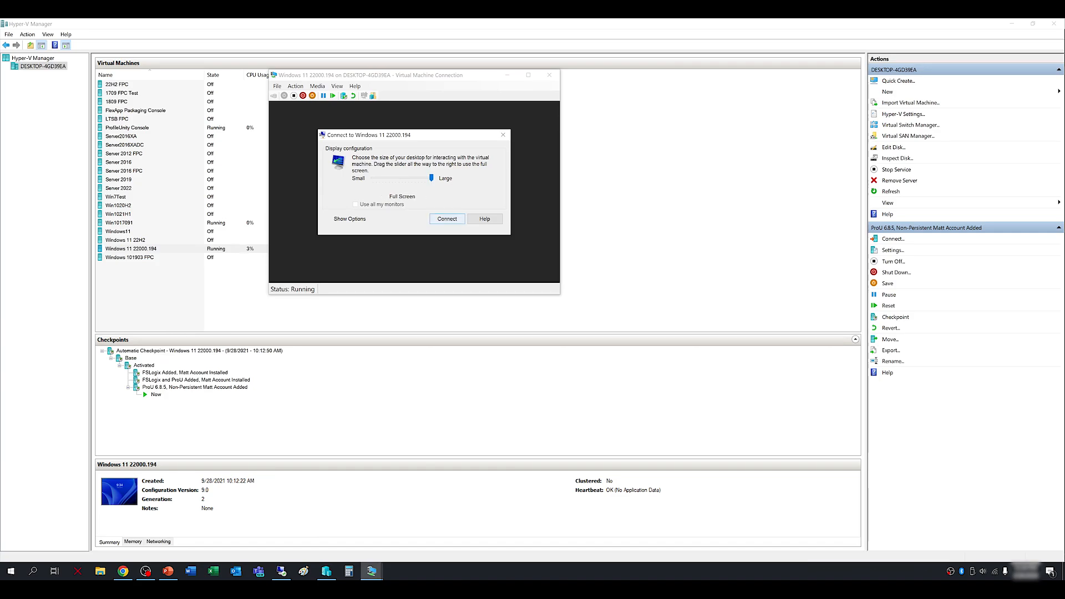
left_click(447, 219)
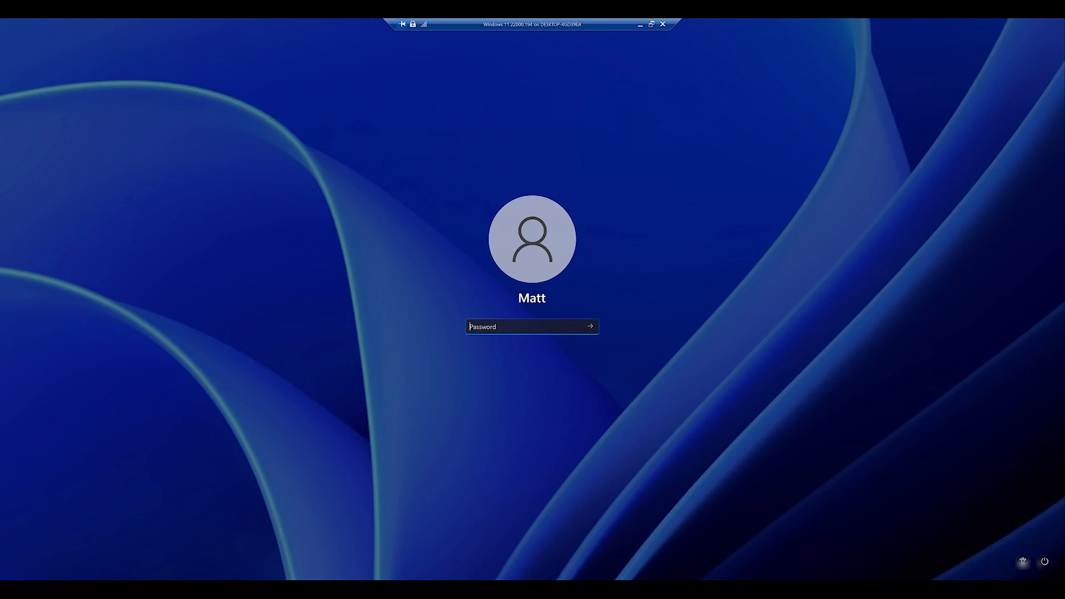
type("*********")
key("Return")
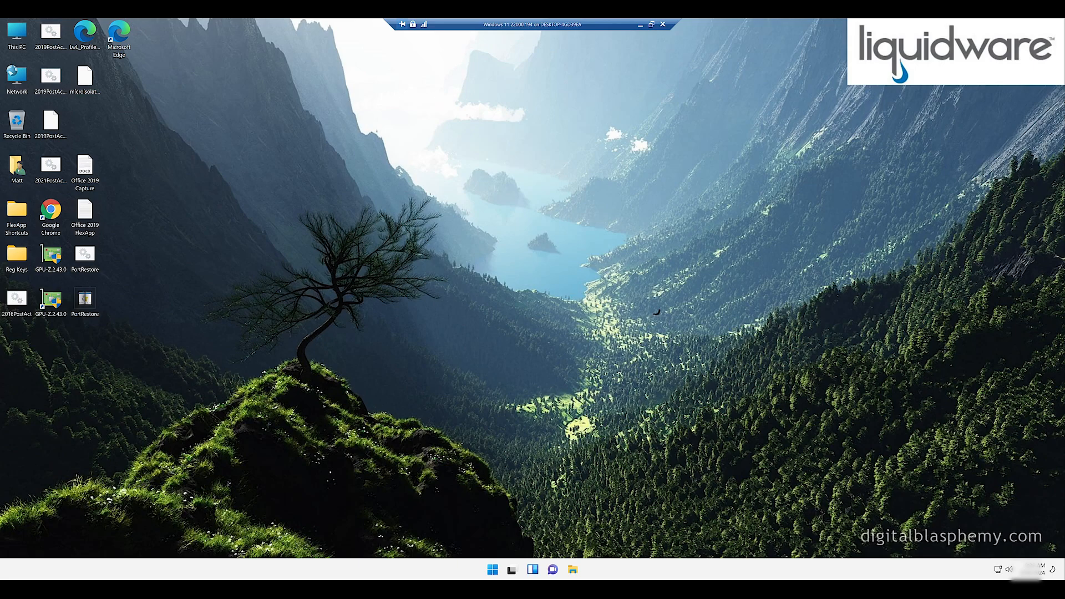
Step: Open the user's profile folder on the Windows 11 desktop and display its Documents contents
double_click(16, 168)
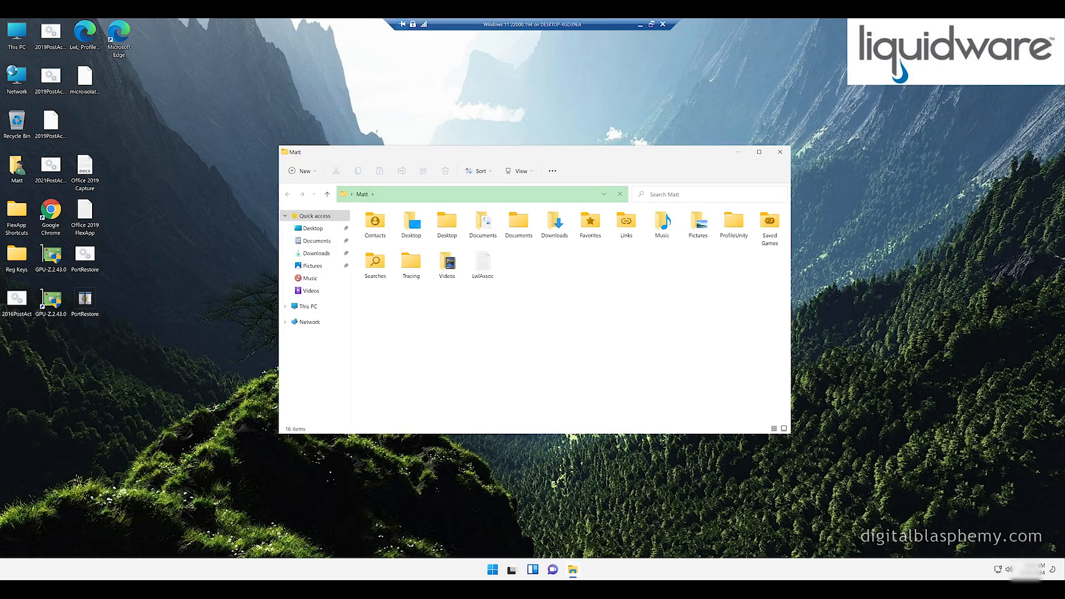
left_click(317, 241)
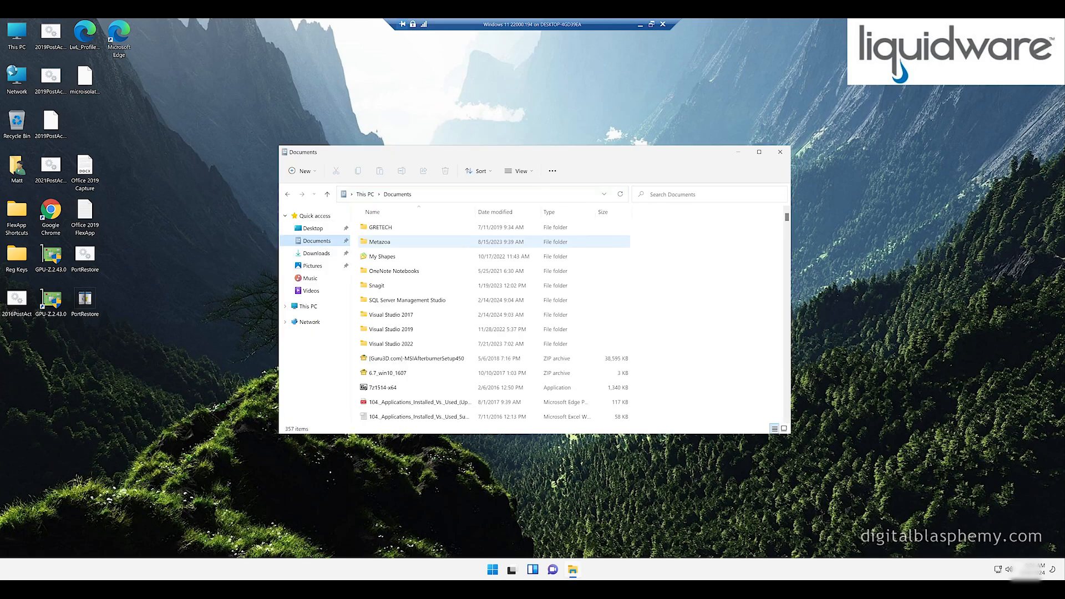
Step: Look through the files in the Documents folder and the icons on the Windows 11 desktop
scroll(422, 285, "down", 3)
scroll(421, 285, "down", 5)
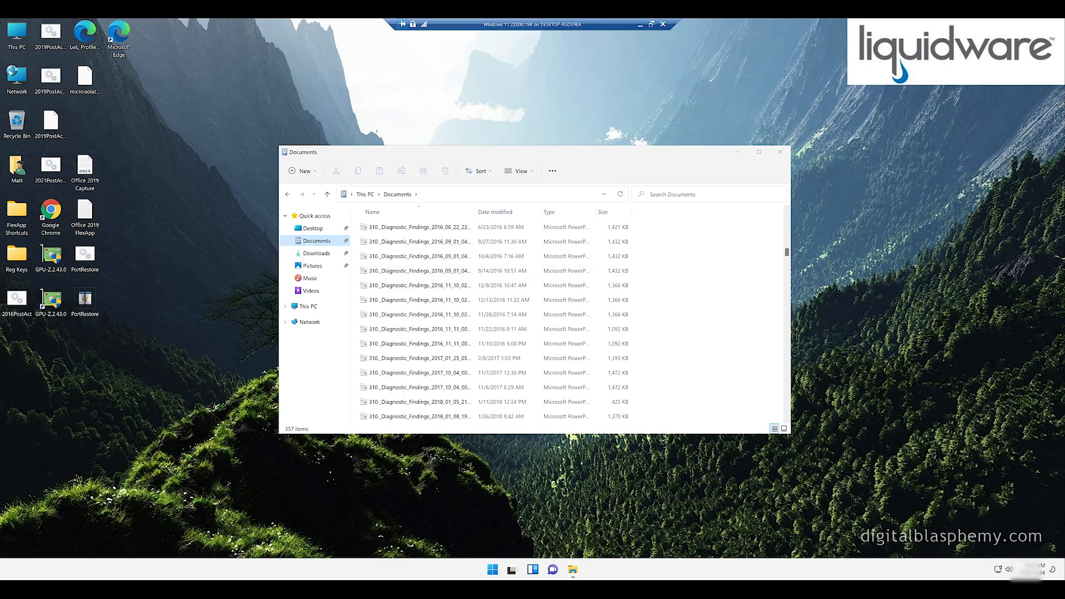
left_click_drag(232, 322, 7, 25)
left_click(189, 182)
scroll(496, 321, "up", 20)
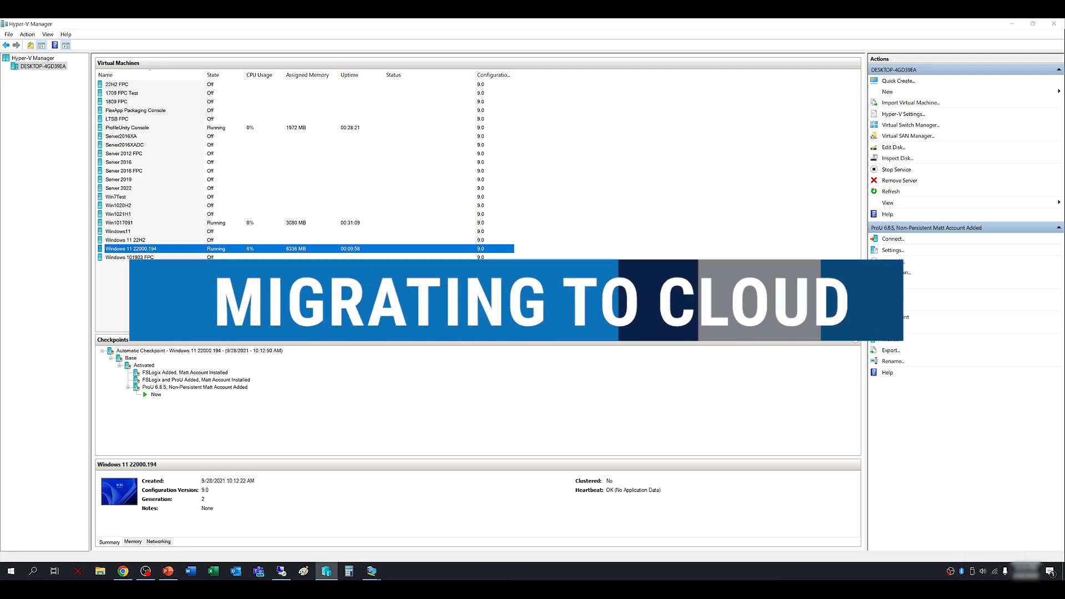
Step: Start a Remote Desktop connection to 172.21.251.77 and enter the account's user name in the credentials prompt
left_click(281, 571)
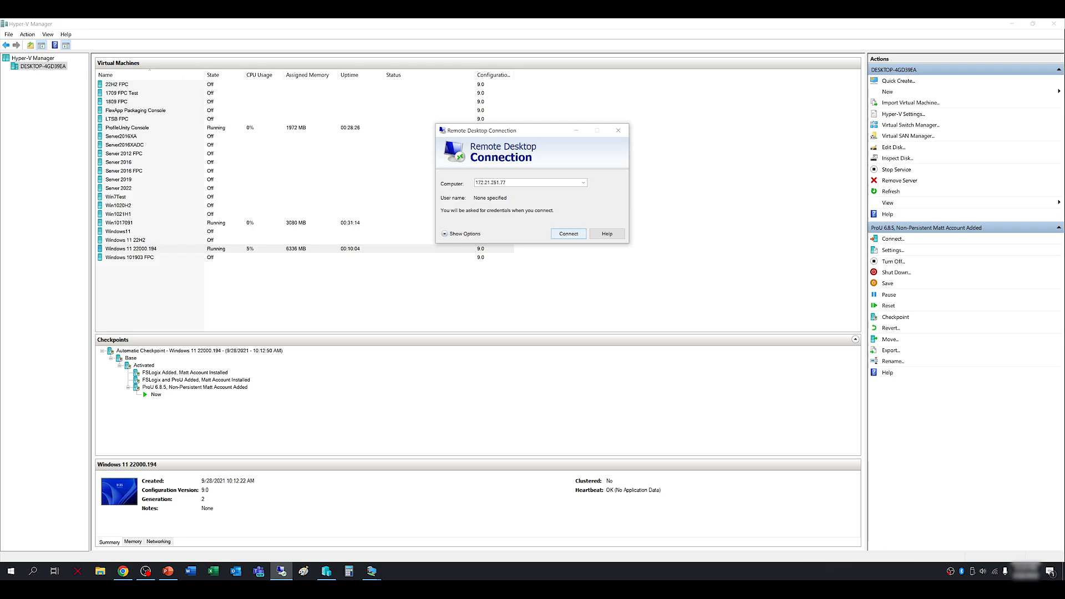
key("Return")
type("Matt")
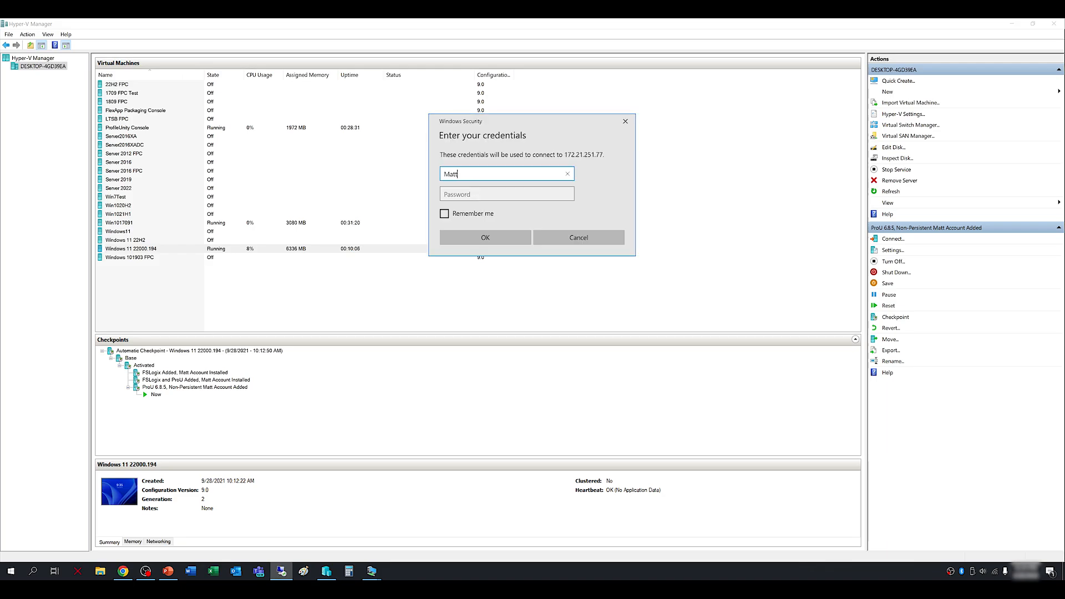
key("Tab")
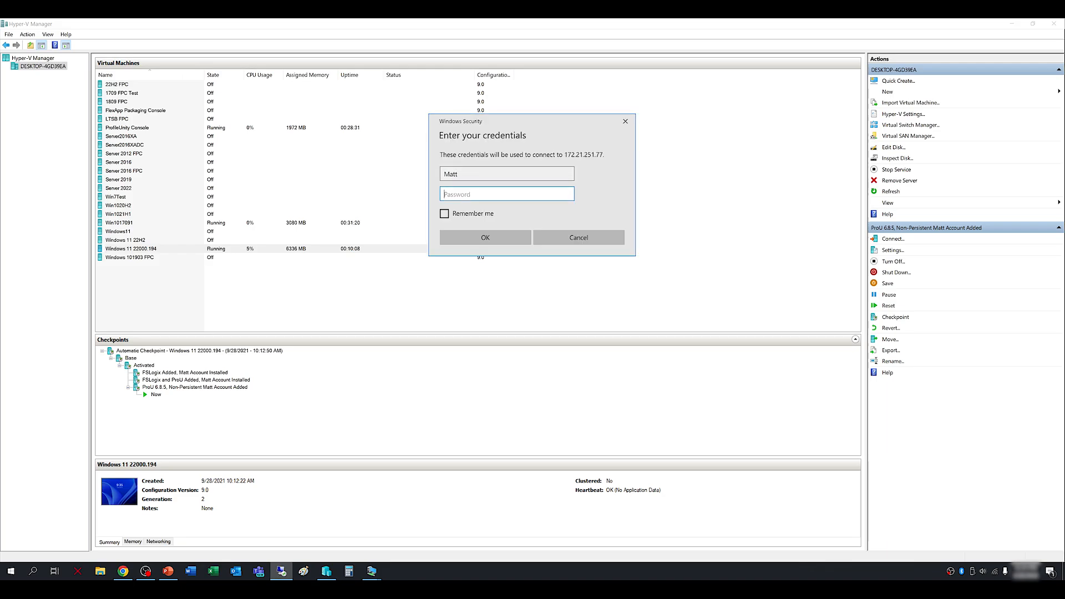
Step: Switch to the browser to view the Azure portal's virtual machines list, and minimize the browser again
left_click(123, 572)
left_click(175, 28)
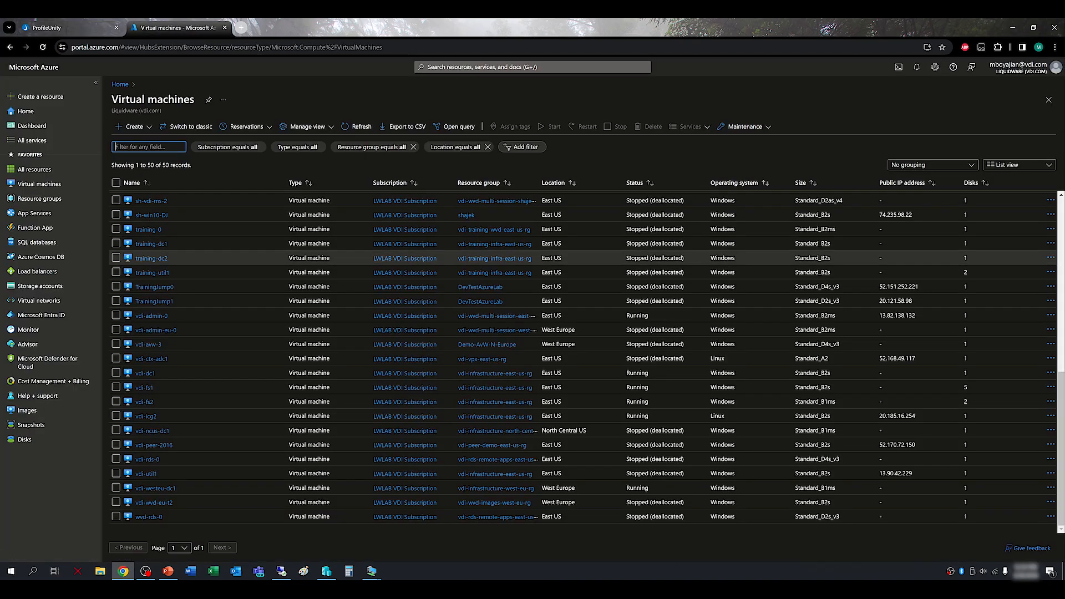
left_click(1013, 27)
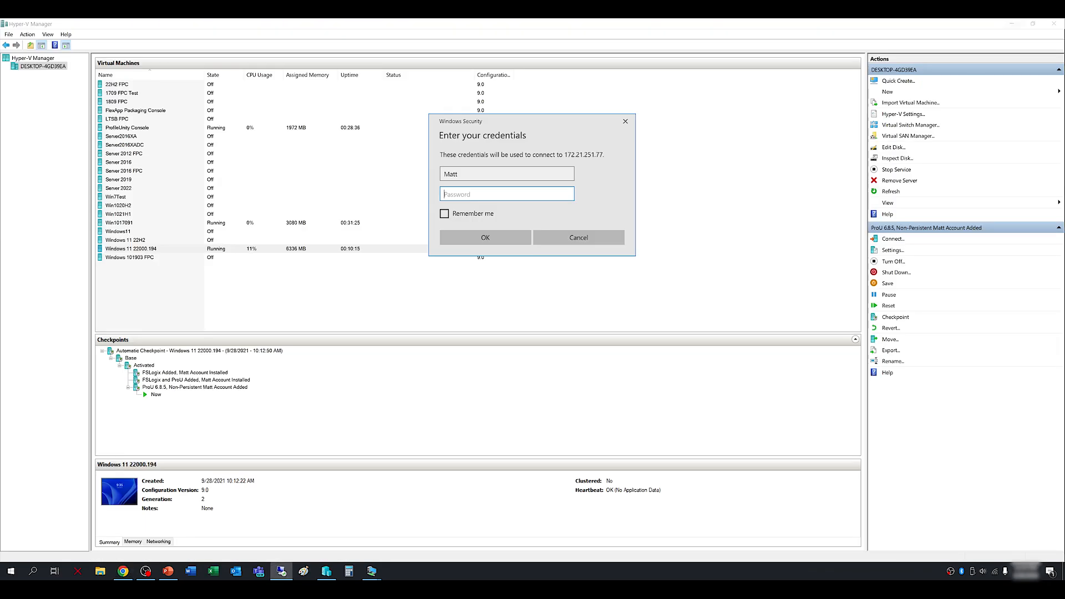
Step: Sign in to the remote desktop with the account password and run winver to check its Windows version
type("*********")
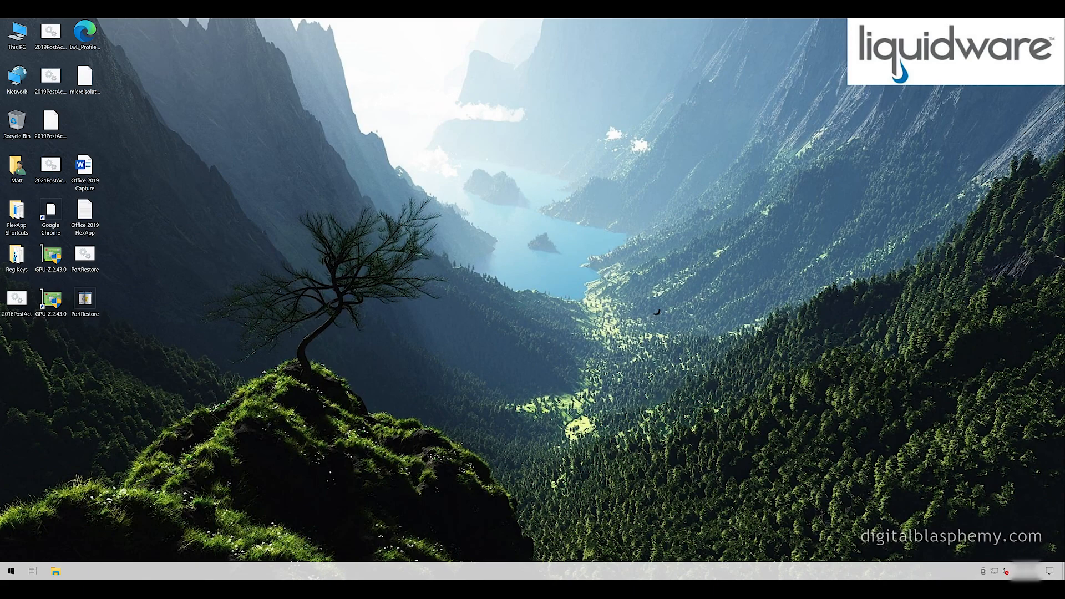
key("super+x")
type("r")
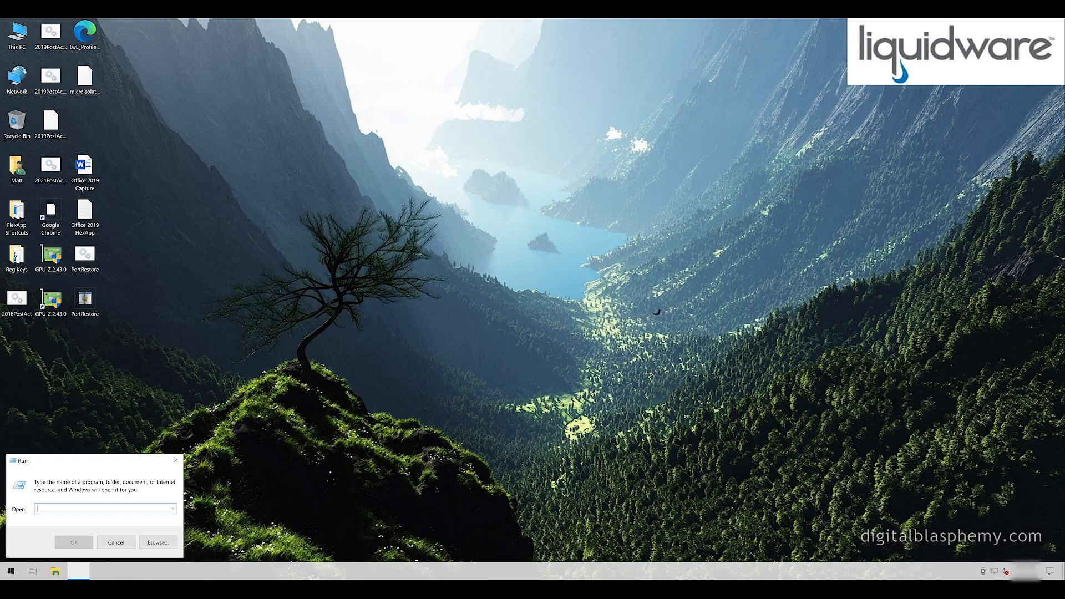
type("winver")
key("Return")
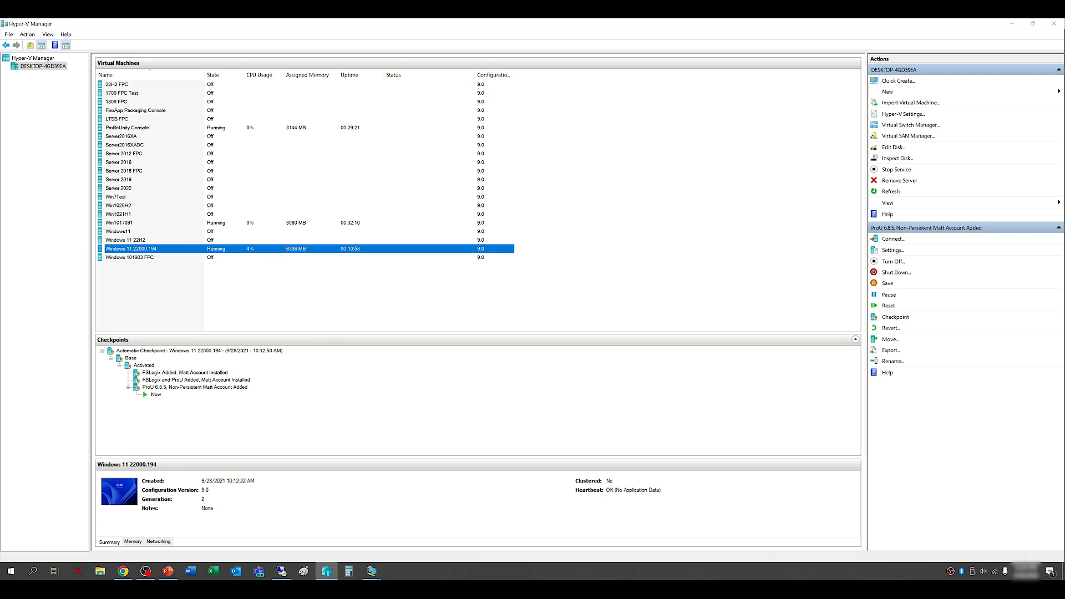
Step: Switch to ProfileUnity in the browser and open the "Windows 10, 11, 2016, 2019 or 2022 as a Desktop - (1)" configuration for editing
left_click(123, 571)
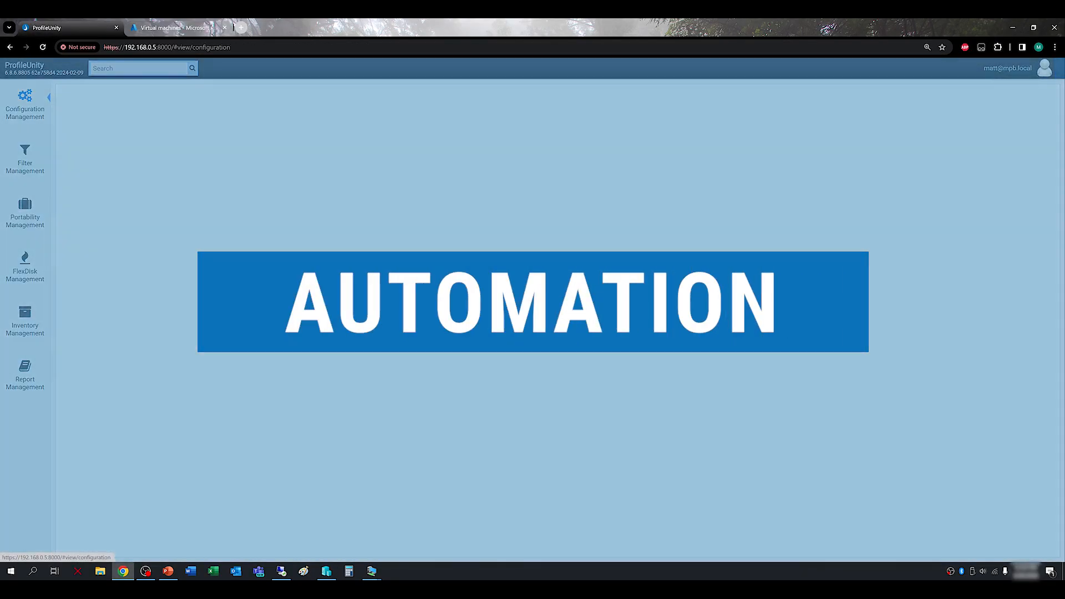
left_click(709, 148)
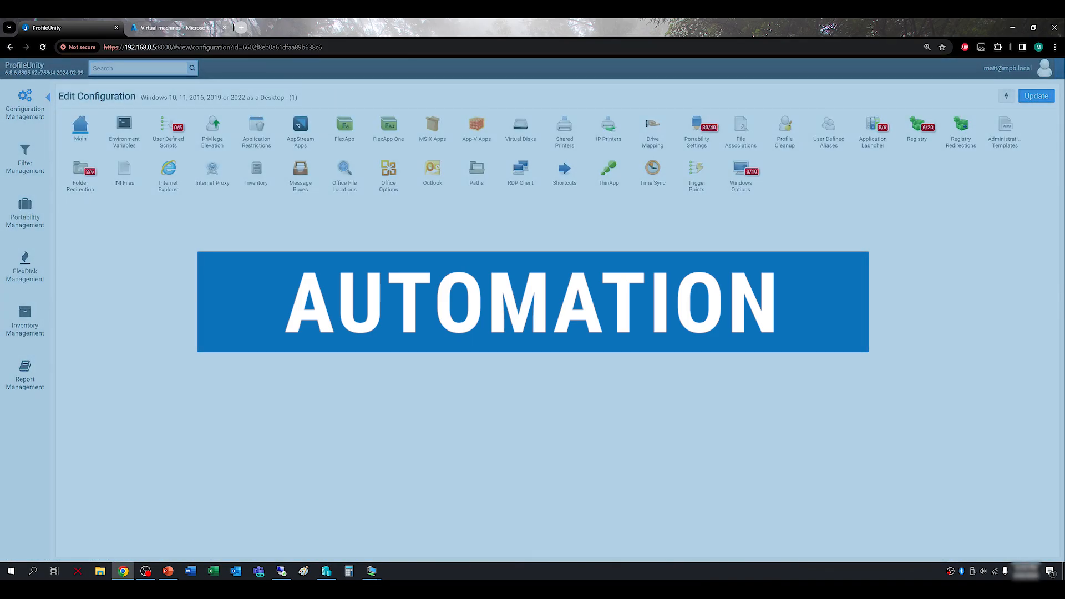